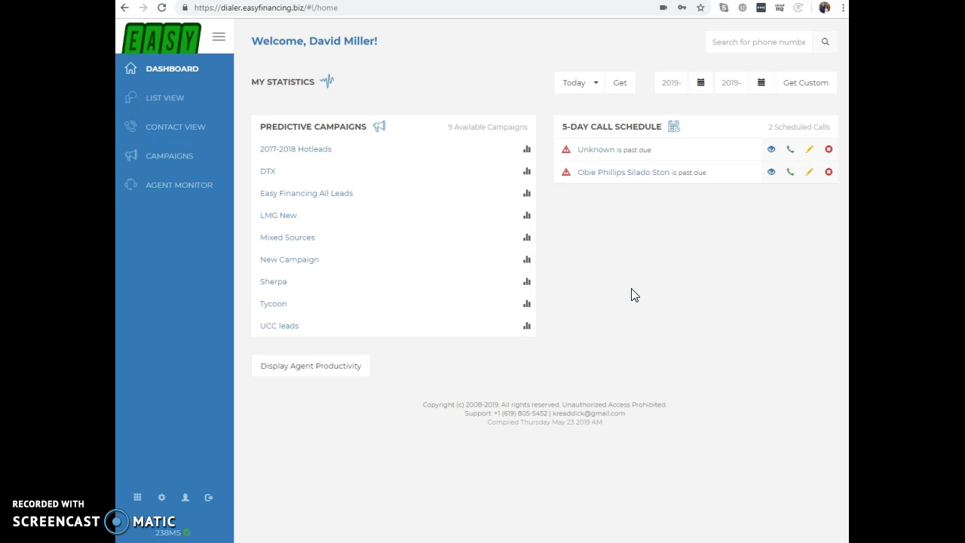
Open the Manage Do Not Call List window from the Admin page.
click(187, 500)
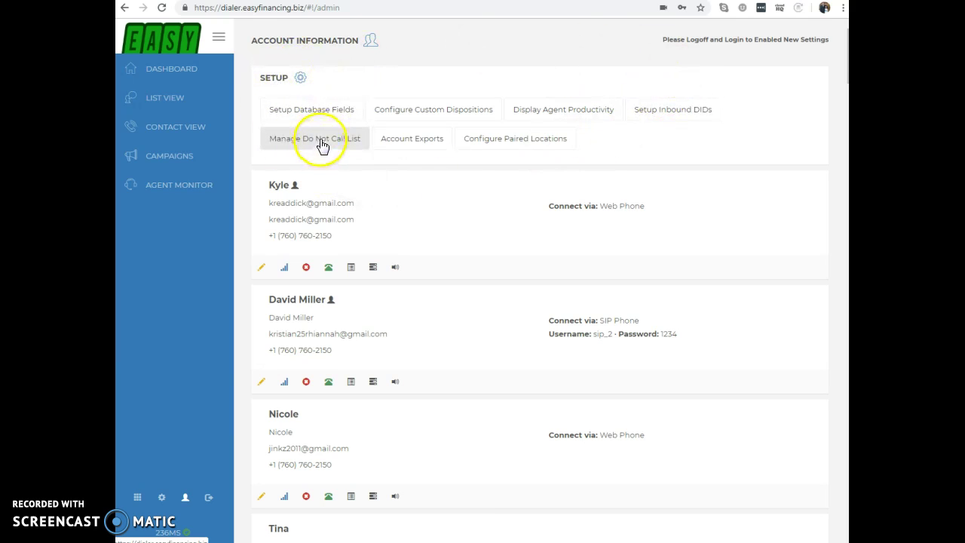
click(321, 145)
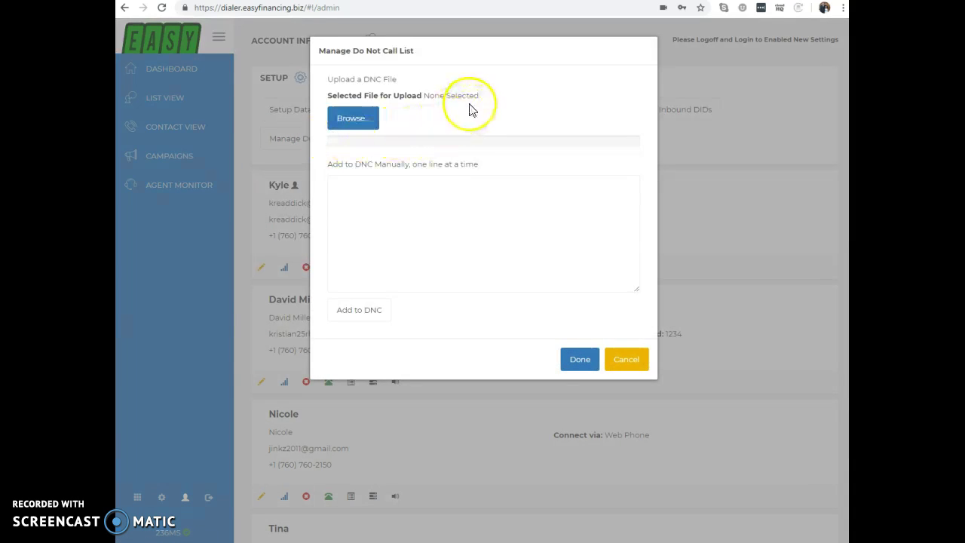
Choose First Union 1.csv from Downloads as the DNC upload file.
click(369, 125)
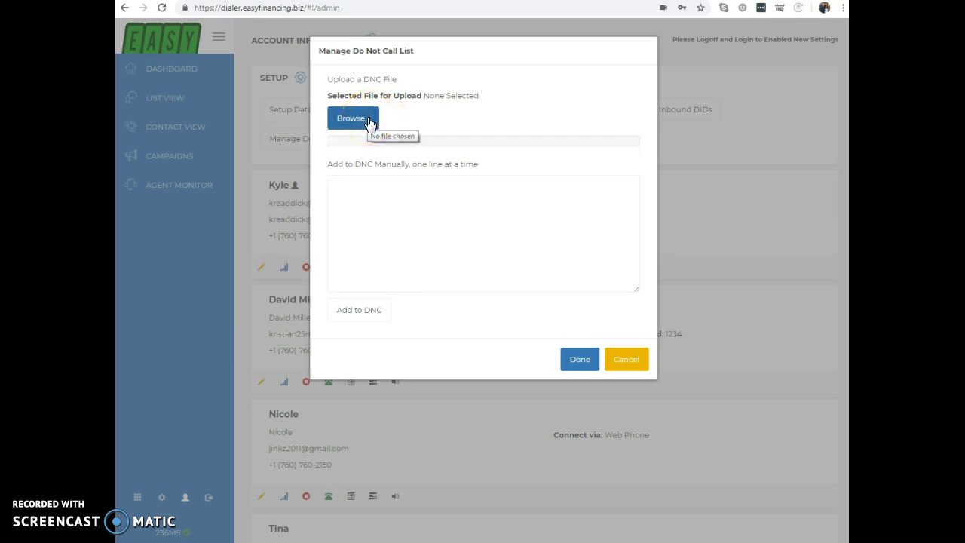
click(370, 122)
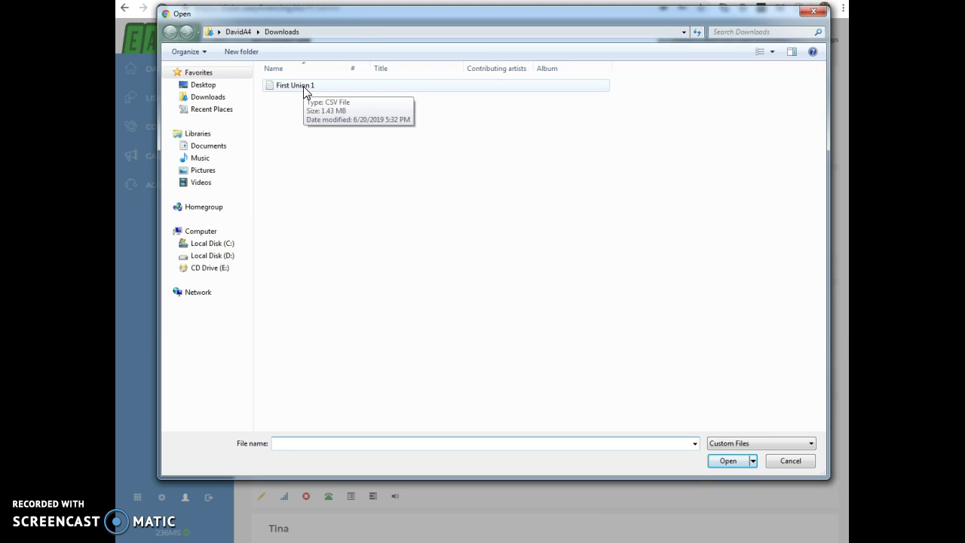
click(303, 88)
click(728, 462)
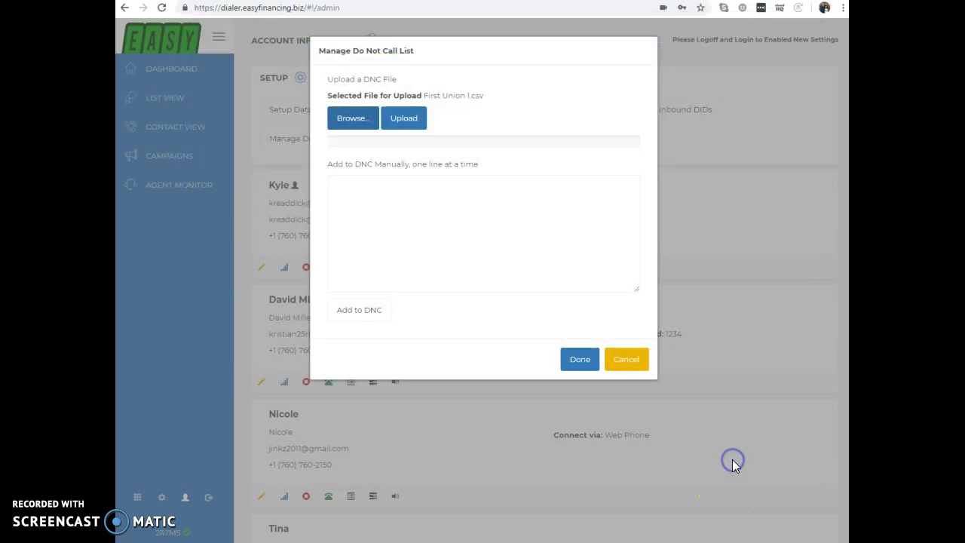
Upload First Union 1.csv and type a phone number into the Add to DNC Manually box.
click(421, 127)
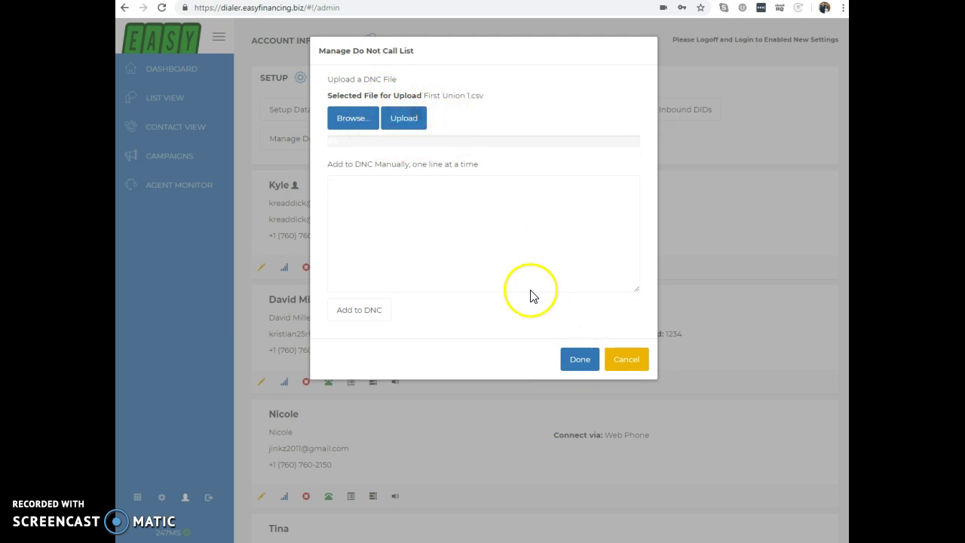
click(503, 240)
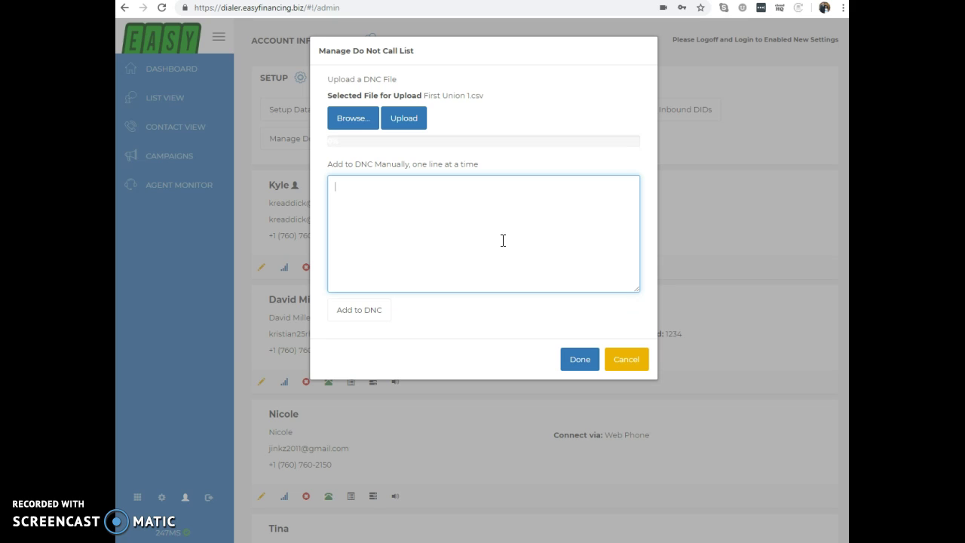
click(548, 238)
click(466, 210)
Cancel the DNC window, go to Contact View, and review the Made Contact disposition choices.
click(625, 358)
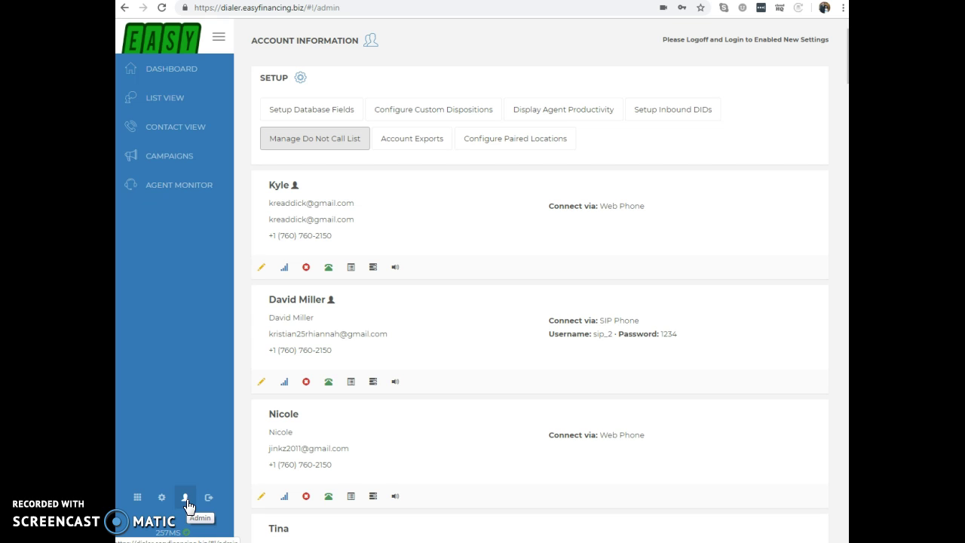
click(181, 134)
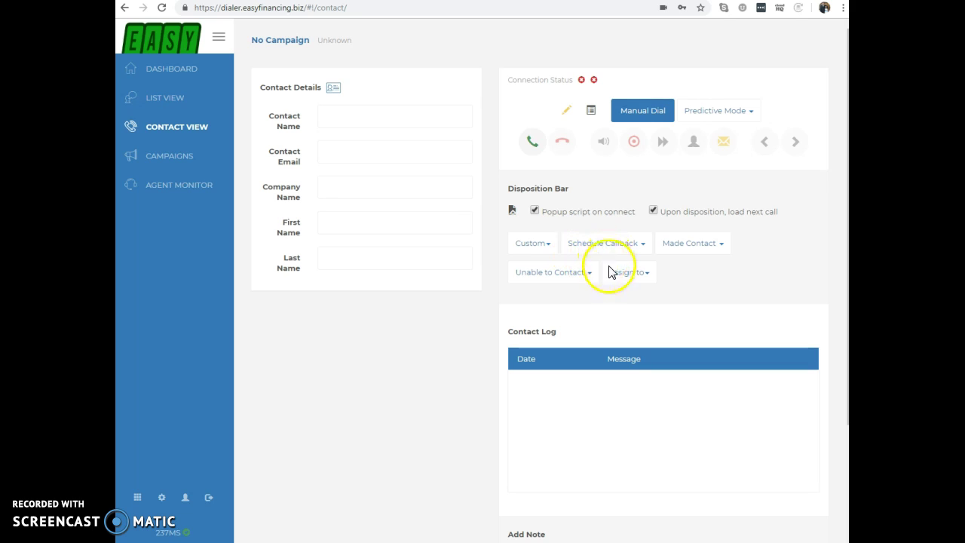
click(699, 246)
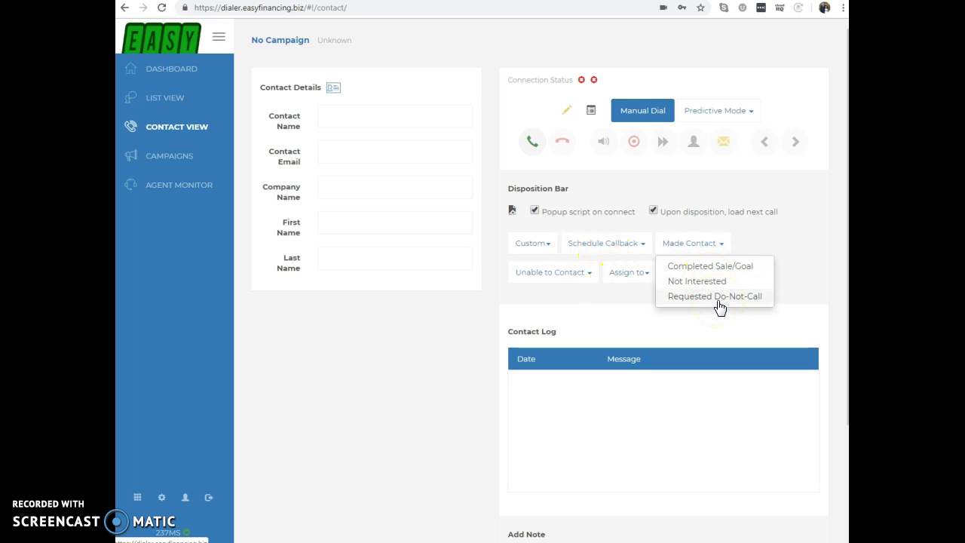
click(764, 238)
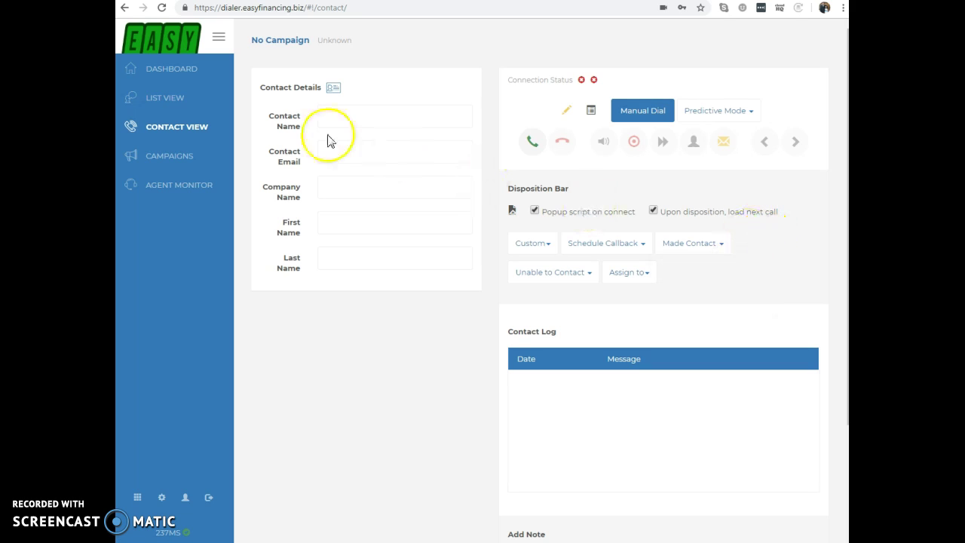
click(173, 99)
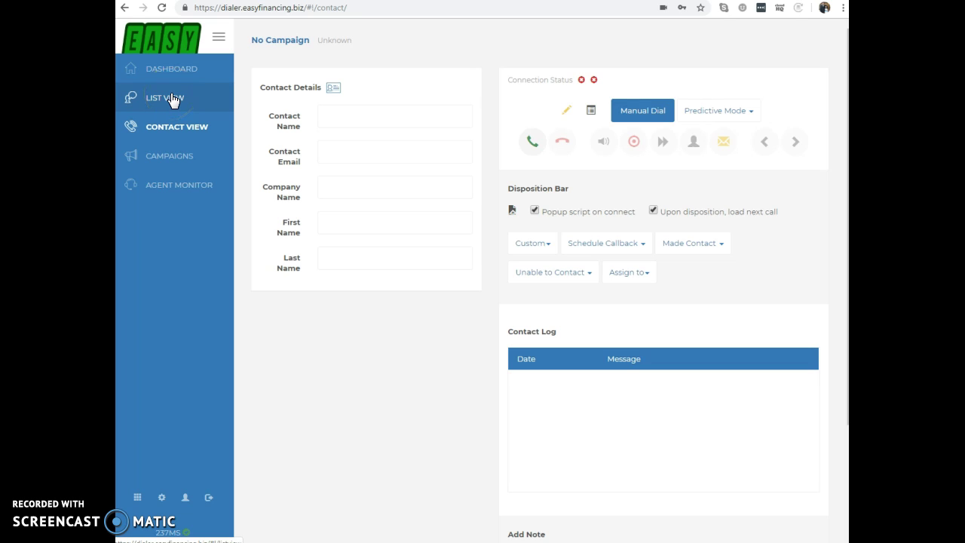
Search a phone number in List View's Global Phone Search and dismiss the no-records result.
click(173, 99)
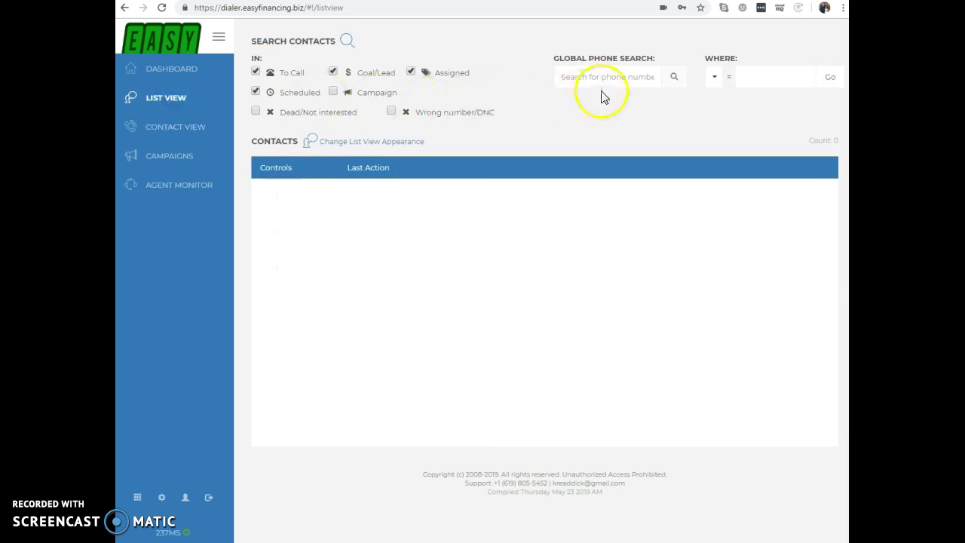
click(609, 74)
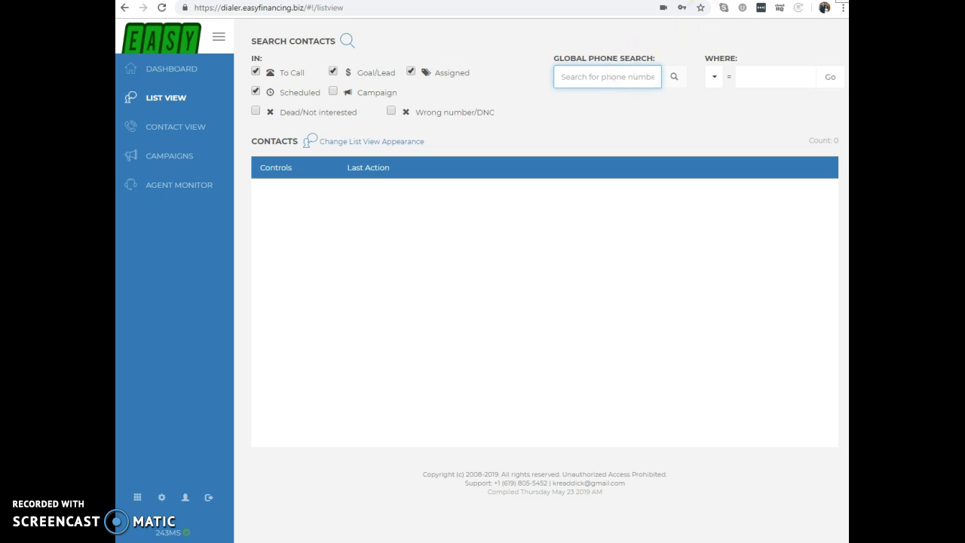
click(598, 78)
click(672, 79)
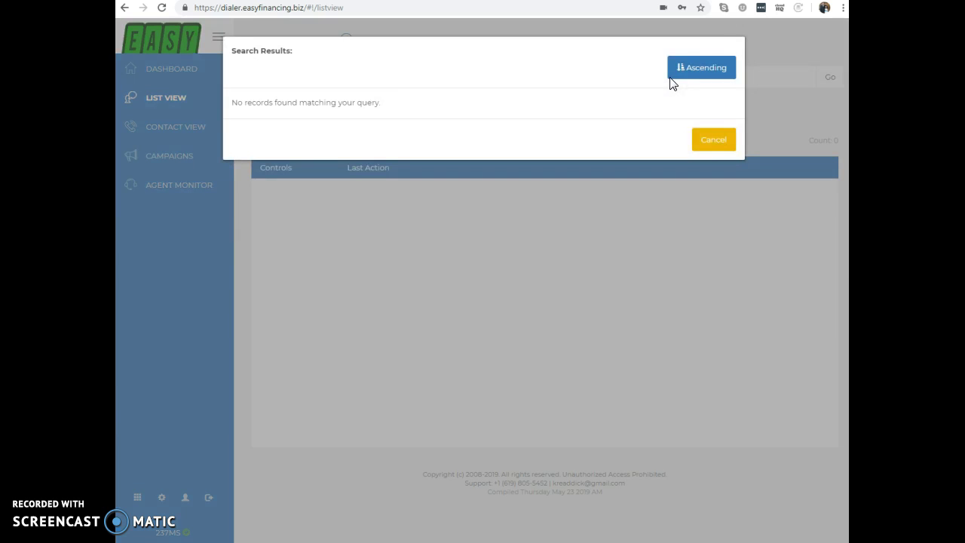
click(720, 144)
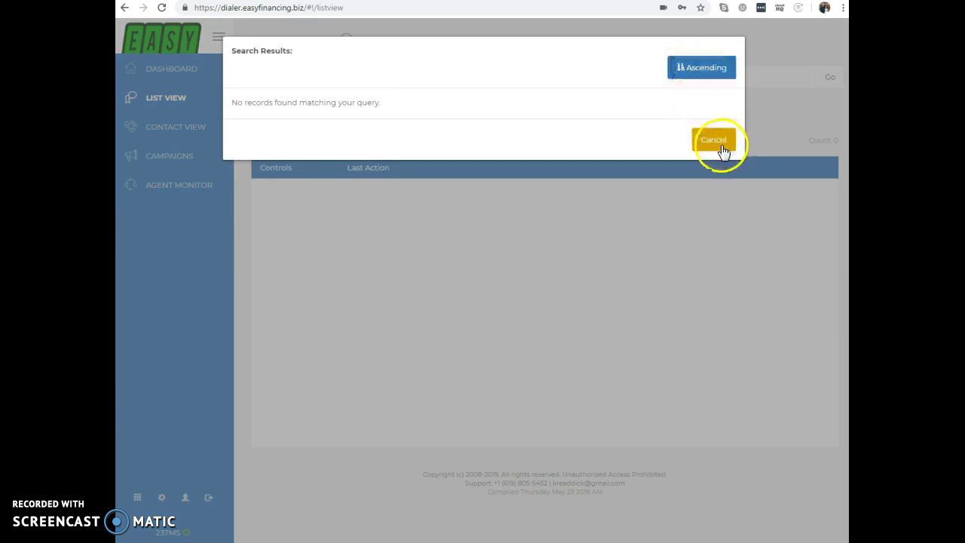
click(720, 145)
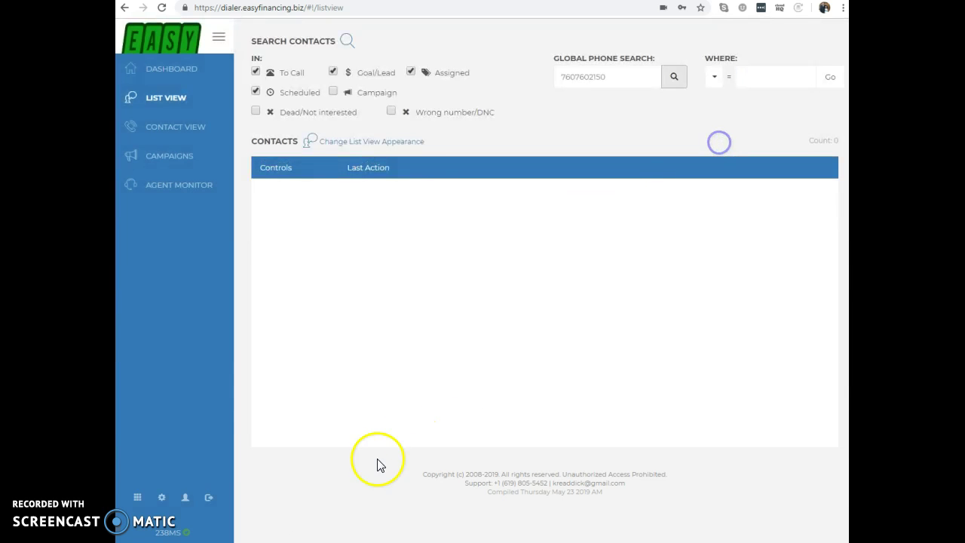
Replace the searched number with a different pasted phone number.
drag(623, 77, 538, 75)
key(BackSpace)
click(594, 79)
key(ctrl+v)
Search the new number and open the first matching contact, Hiro Sushi.
click(677, 78)
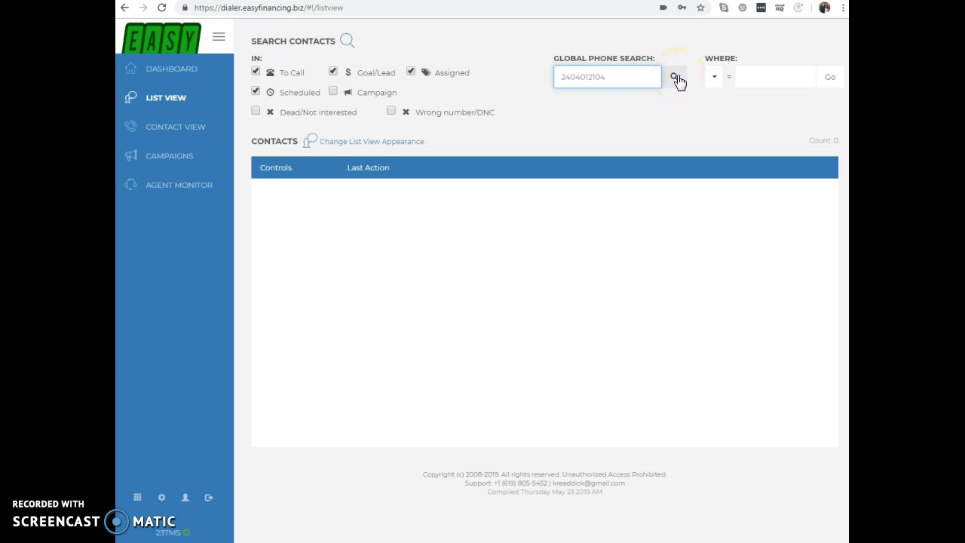
click(677, 78)
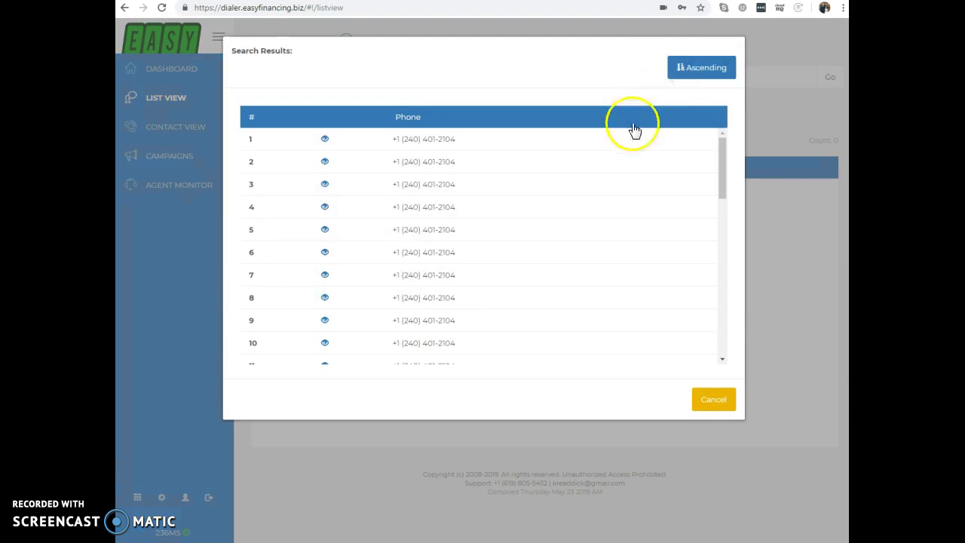
scroll(588, 314, down, 2)
scroll(605, 336, down, 7)
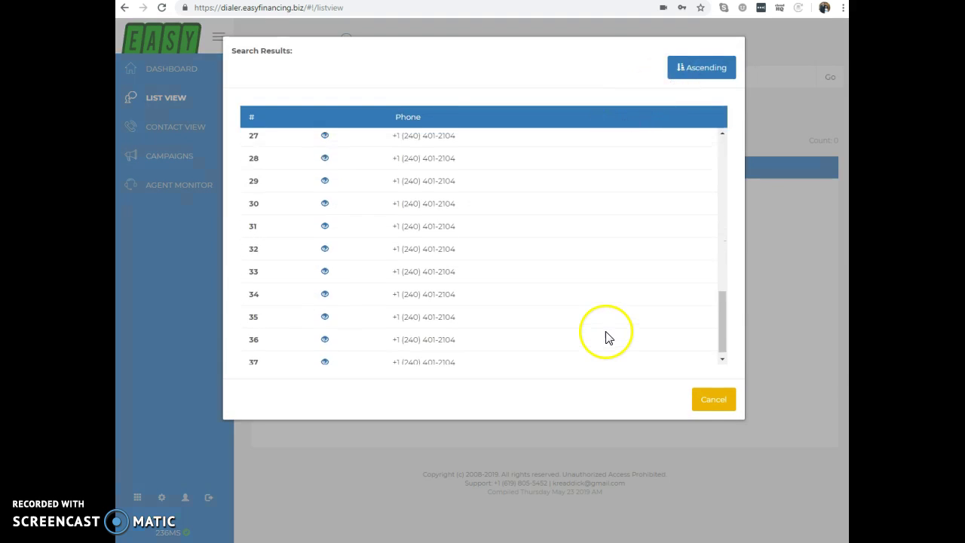
scroll(607, 338, up, 9)
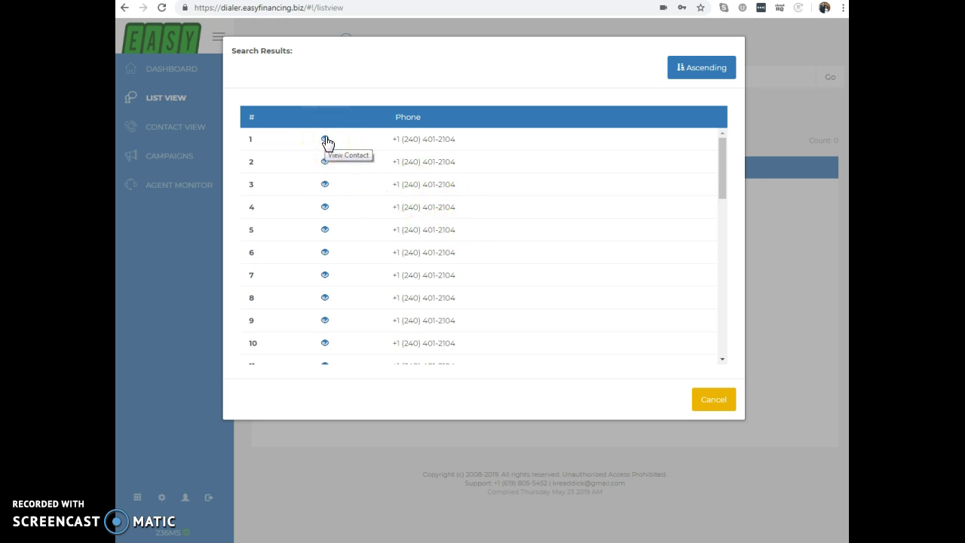
click(325, 140)
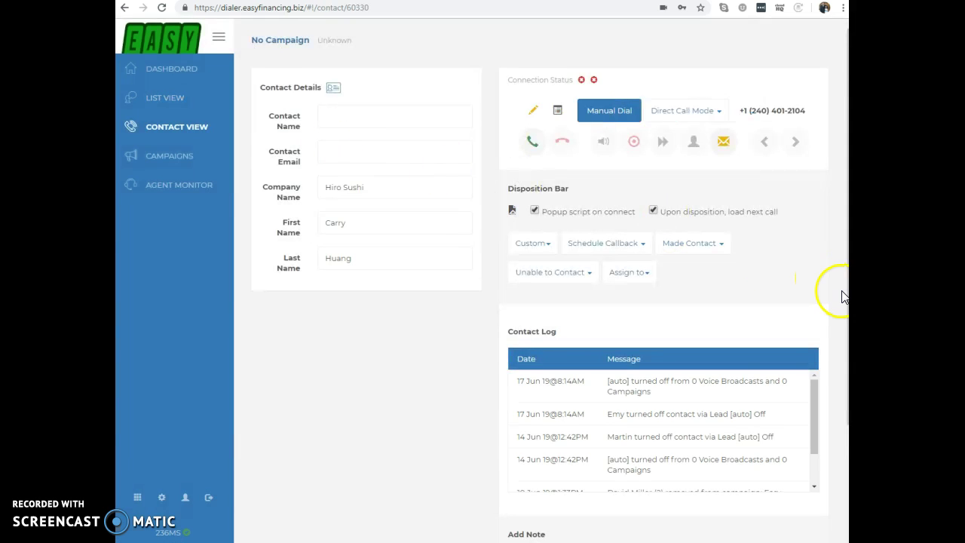
scroll(811, 299, down, 2)
scroll(810, 299, up, 2)
click(714, 248)
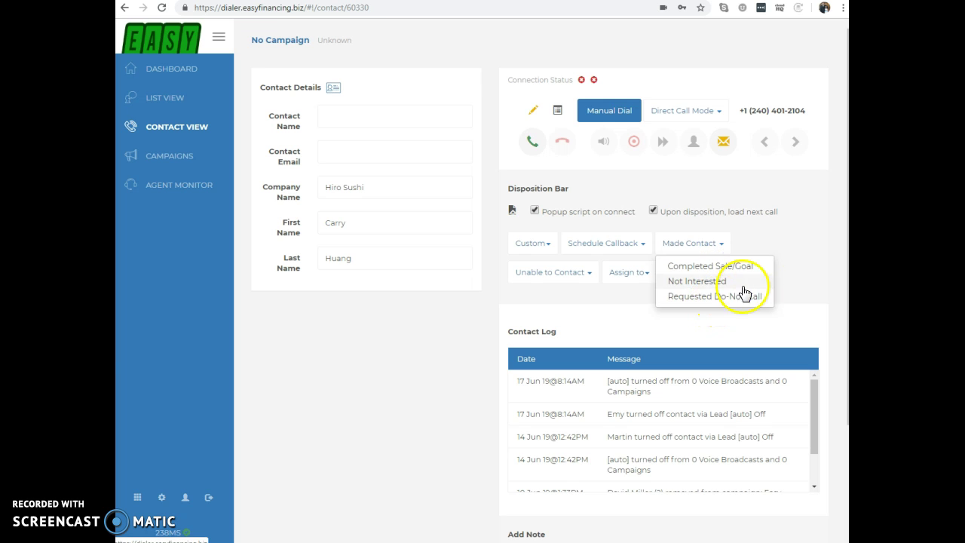
click(794, 265)
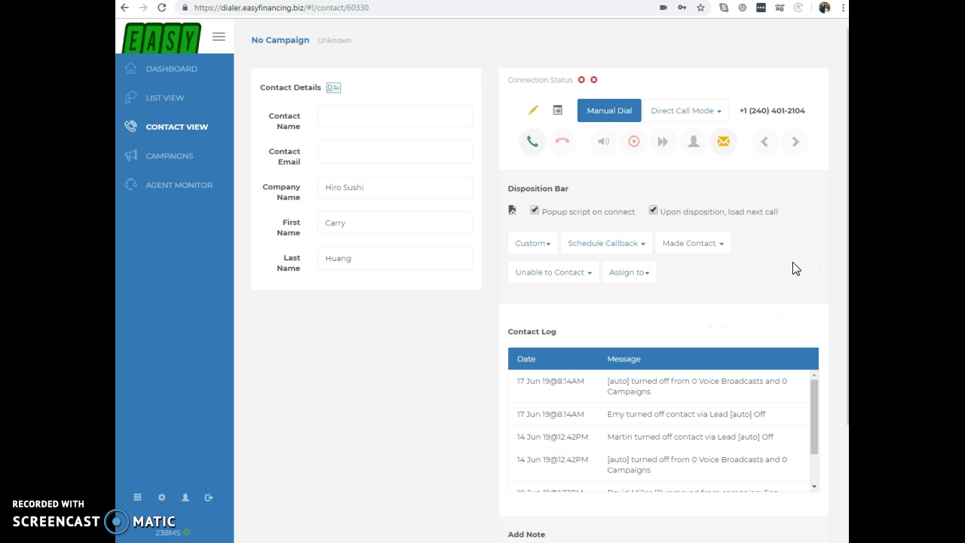